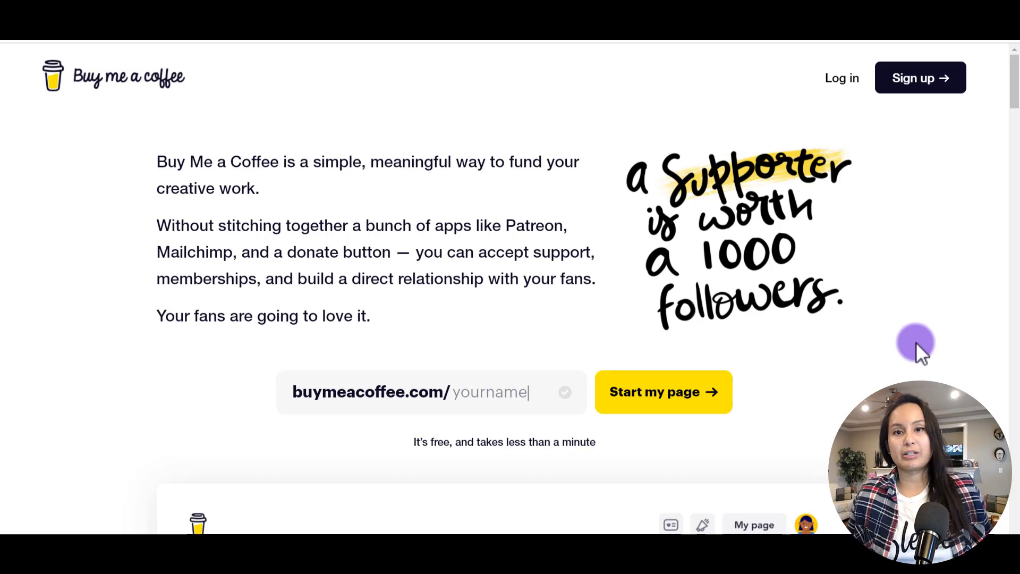
Browse the featured creators, then go to the Sign up page.
scroll(925, 324, down, 15)
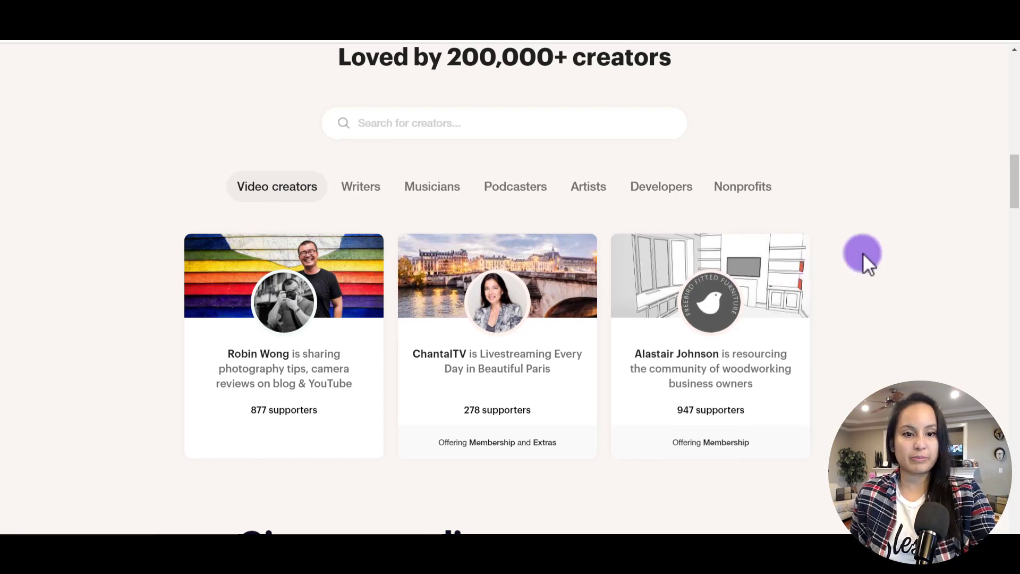
scroll(863, 253, up, 10)
scroll(867, 255, up, 5)
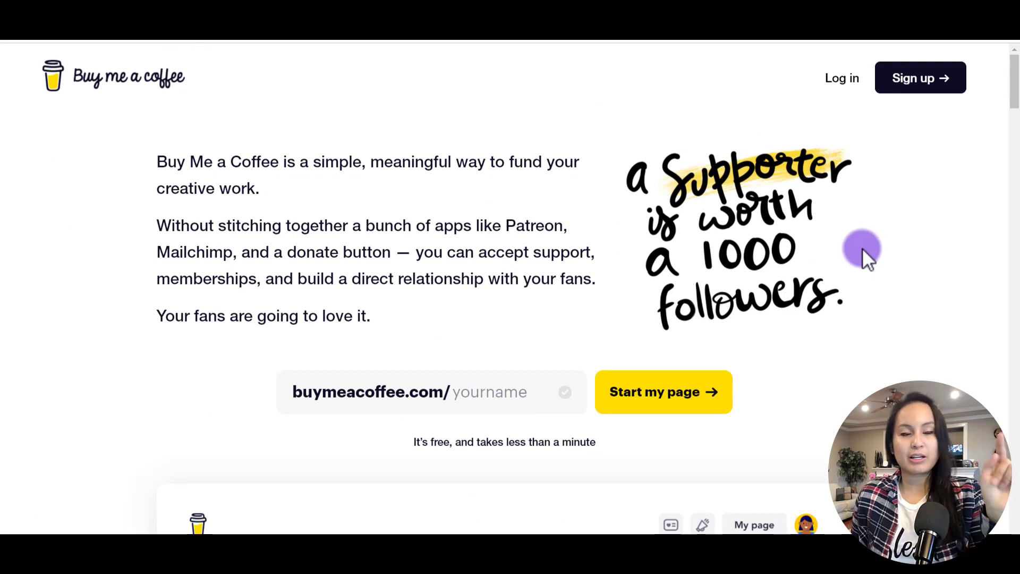
click(903, 84)
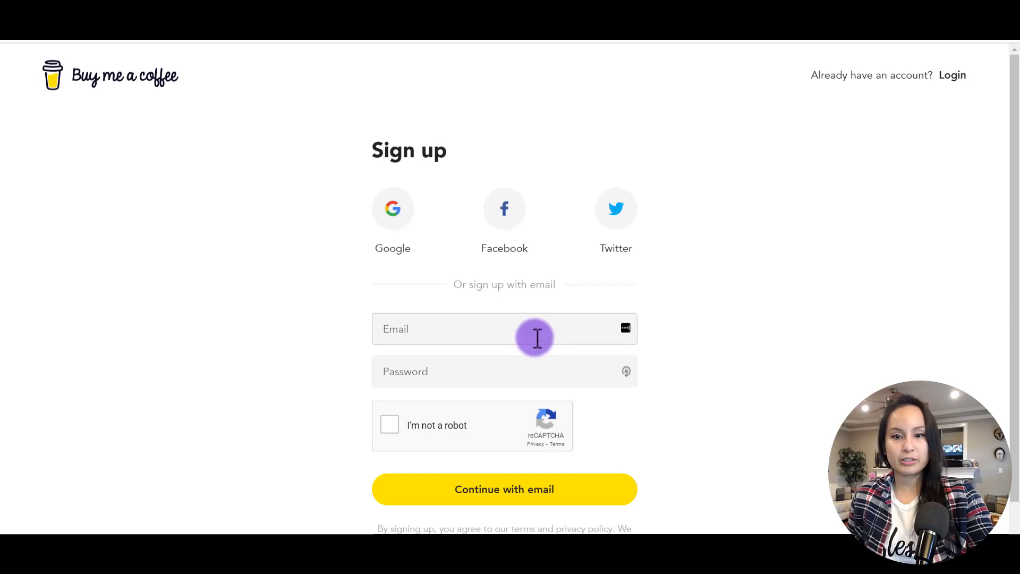
Register with the account e-mail and password, then verify using the emailed login code.
click(536, 337)
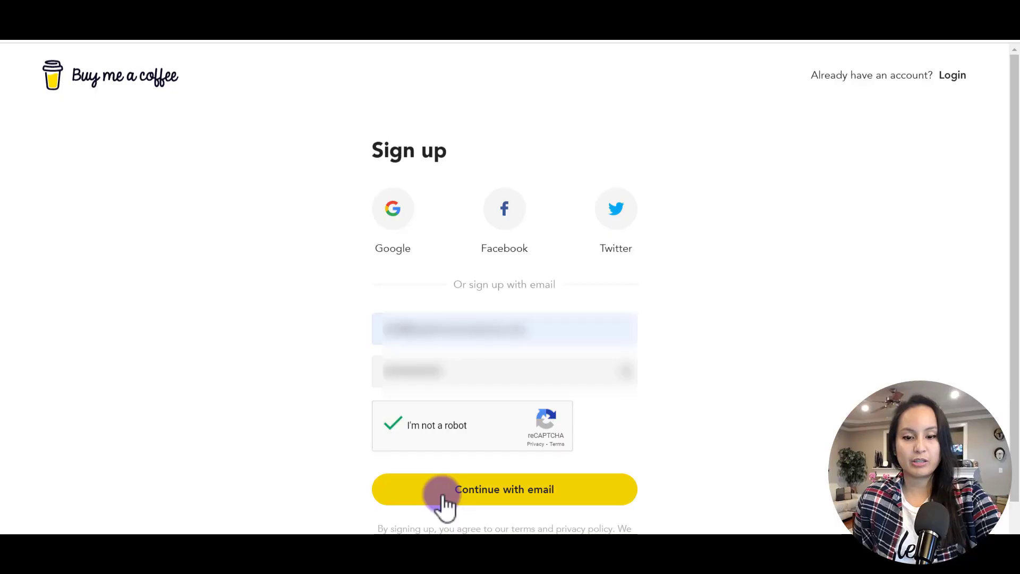
click(444, 495)
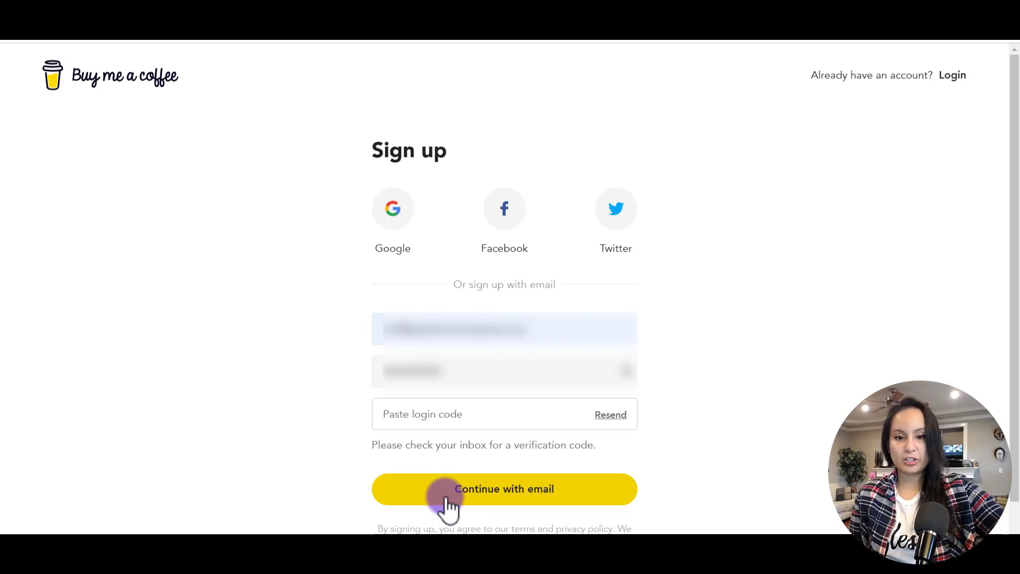
key(ctrl+v)
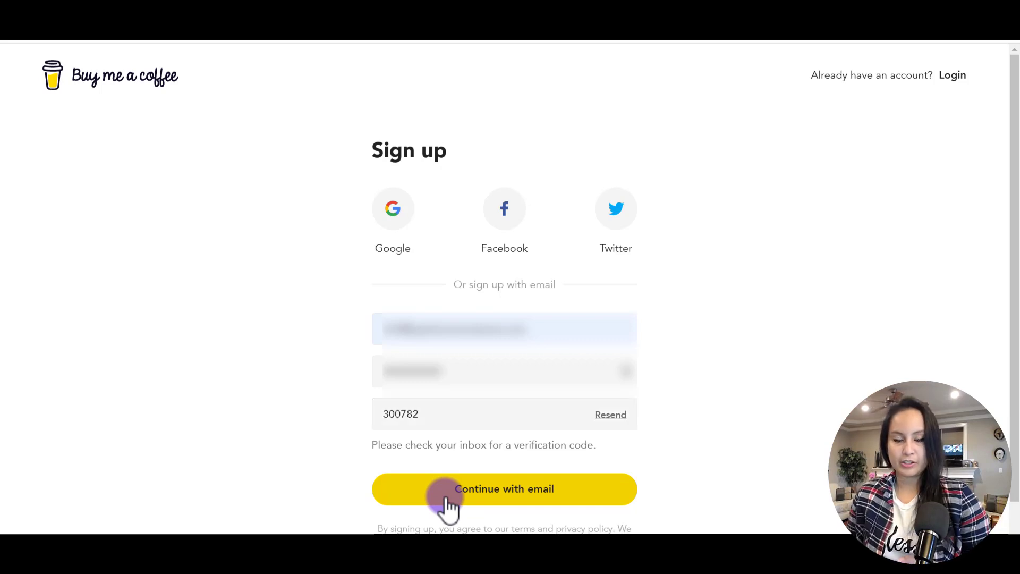
click(447, 498)
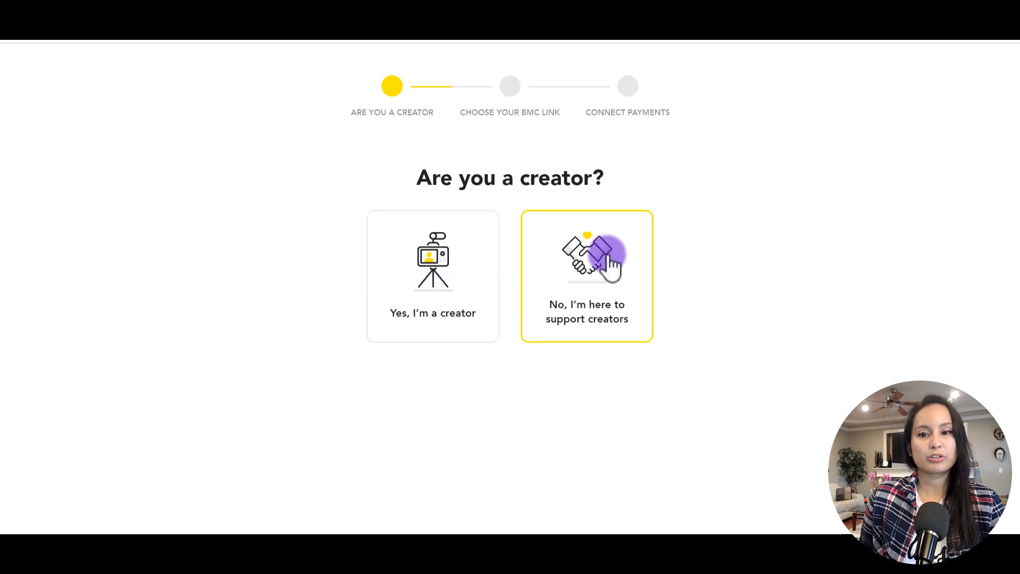
Identify as a creator and claim the page link buymeacoffee.com/essetino.
click(445, 322)
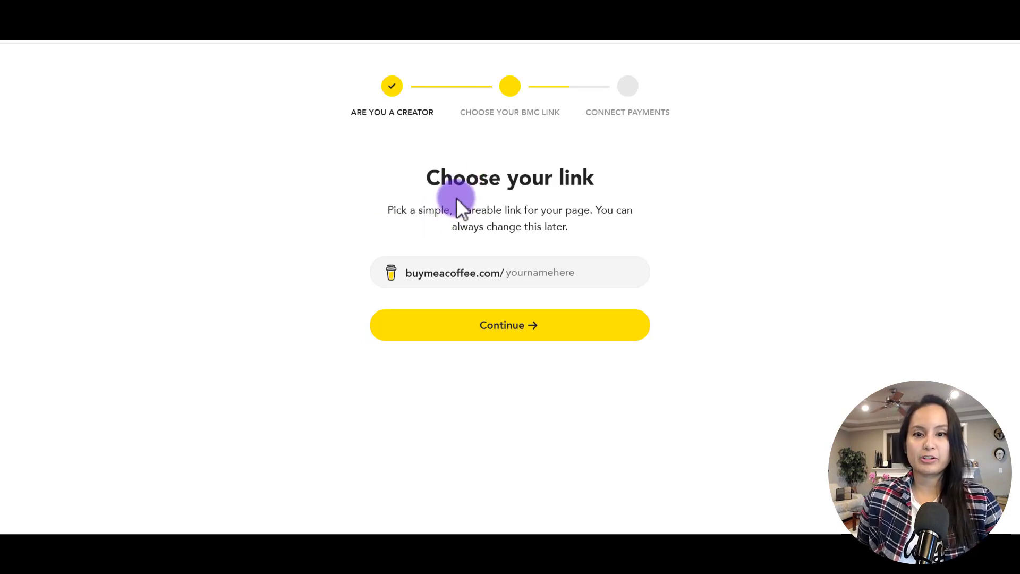
click(534, 275)
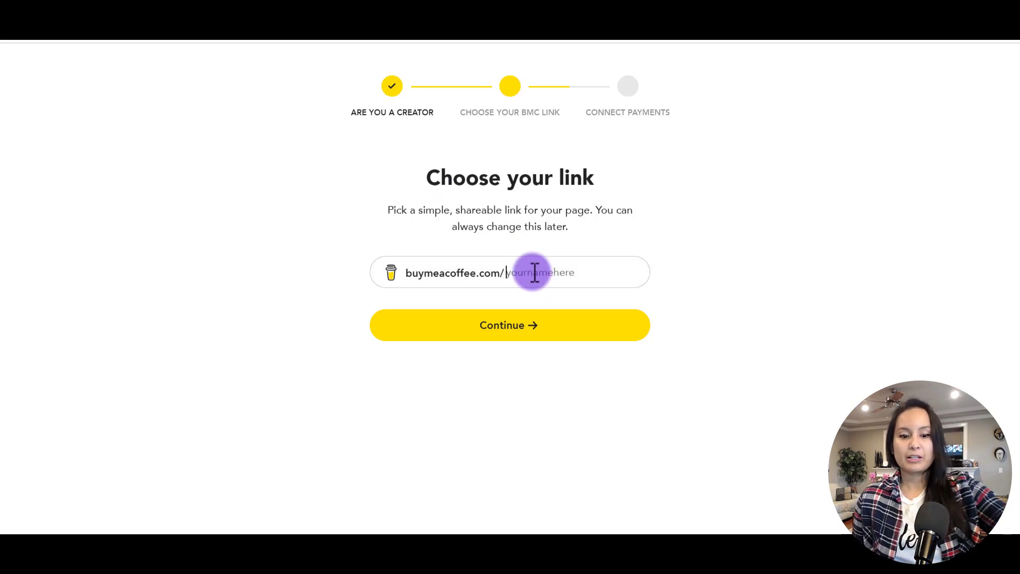
text(essetino)
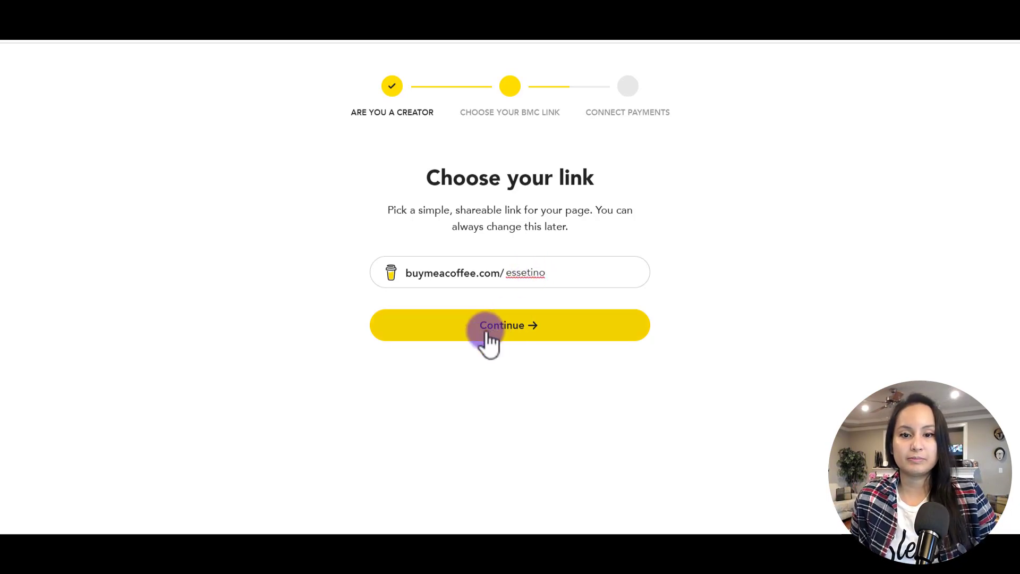
click(487, 332)
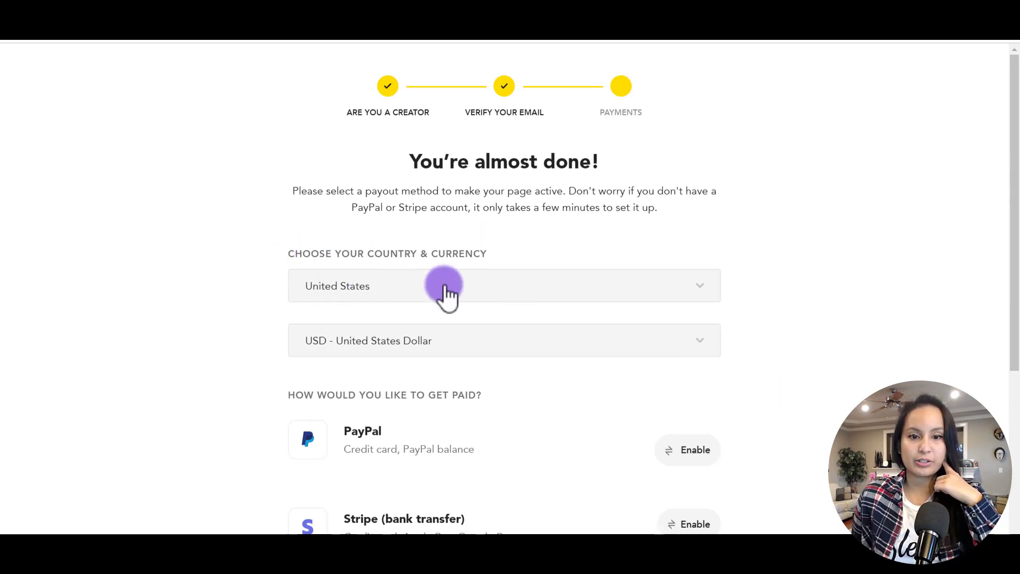
Set the payout country to Canada and move down to the PayPal payout option.
click(445, 291)
scroll(451, 351, down, 8)
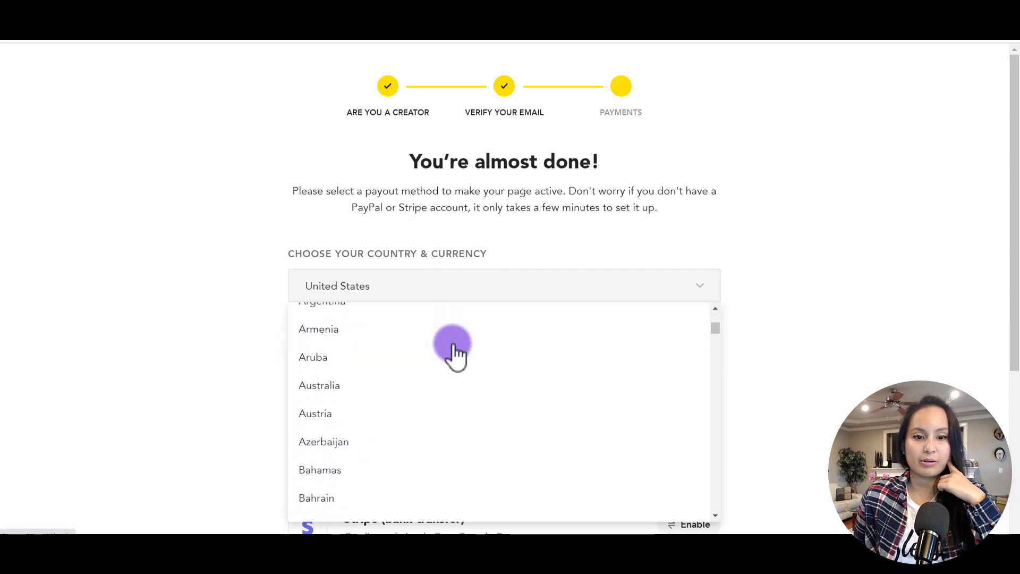
scroll(452, 343, down, 5)
click(396, 489)
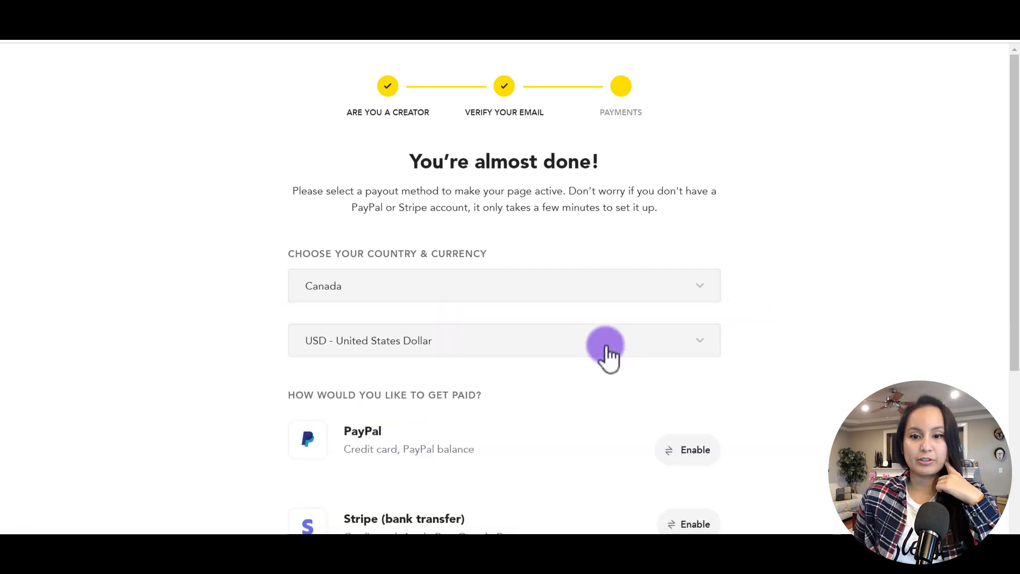
scroll(797, 371, down, 3)
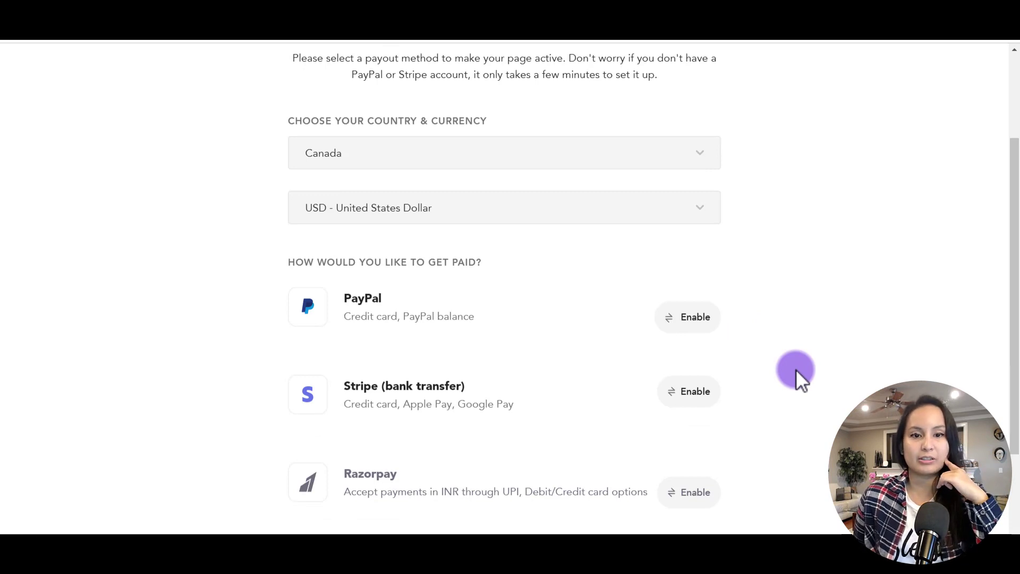
scroll(797, 372, down, 1)
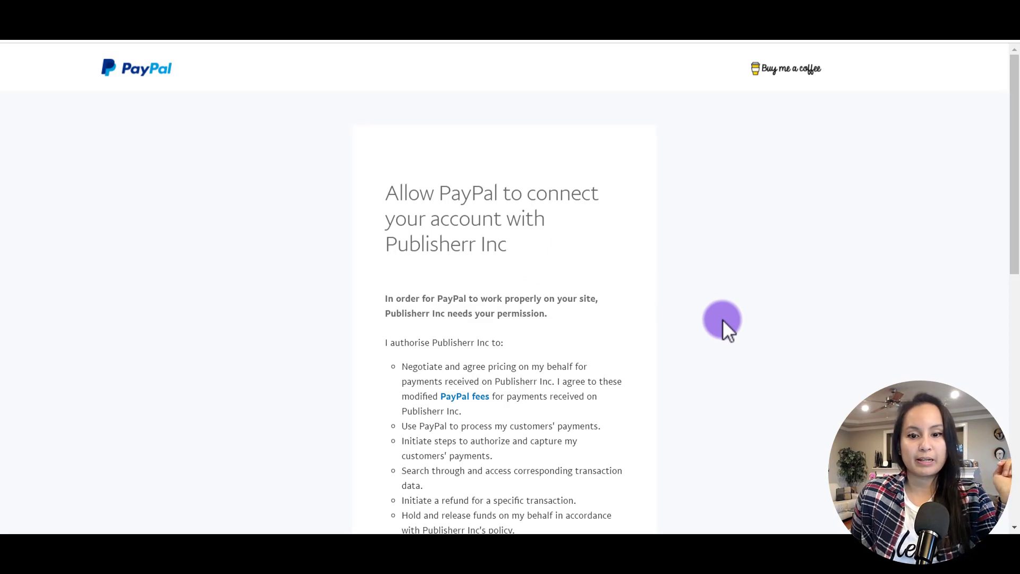
Connect the PayPal account and enable Stripe bank transfer payouts with the verification code.
scroll(723, 320, down, 8)
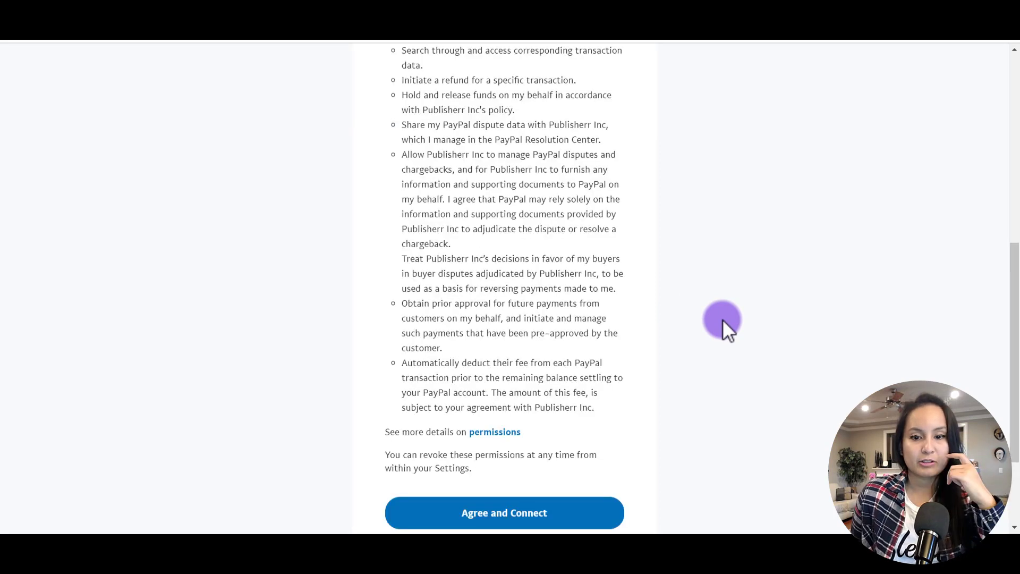
click(404, 516)
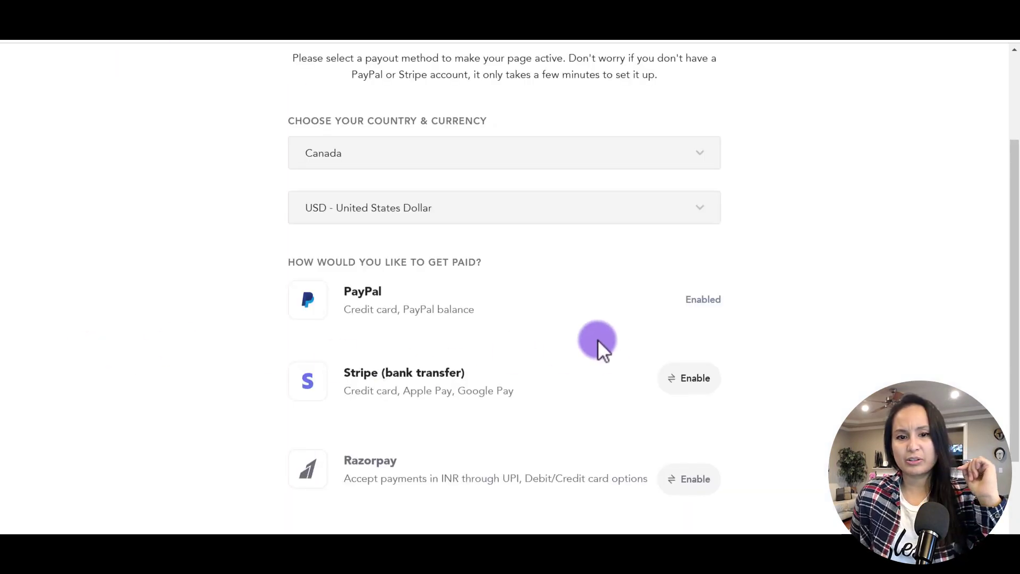
click(690, 379)
click(640, 307)
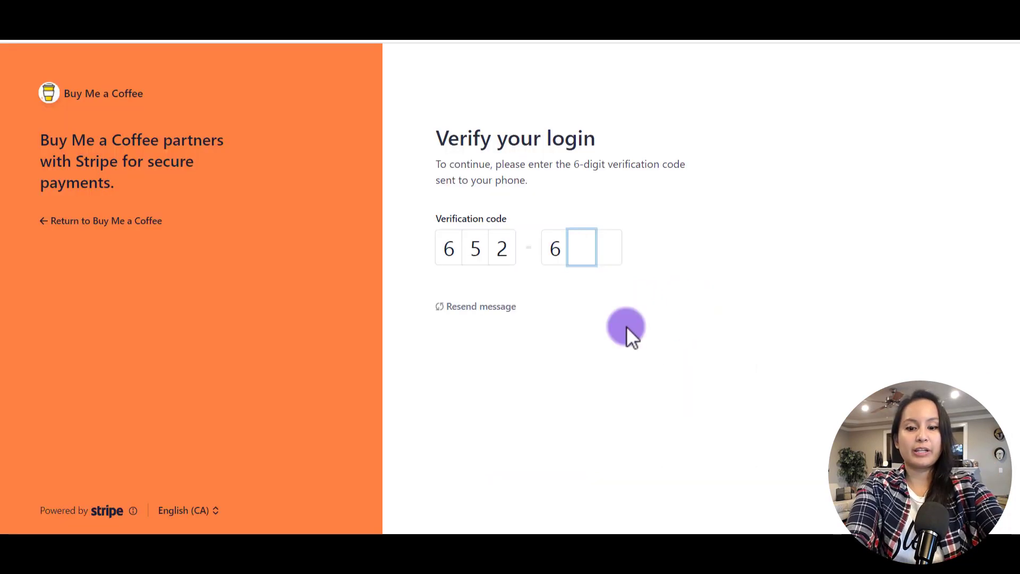
text(73)
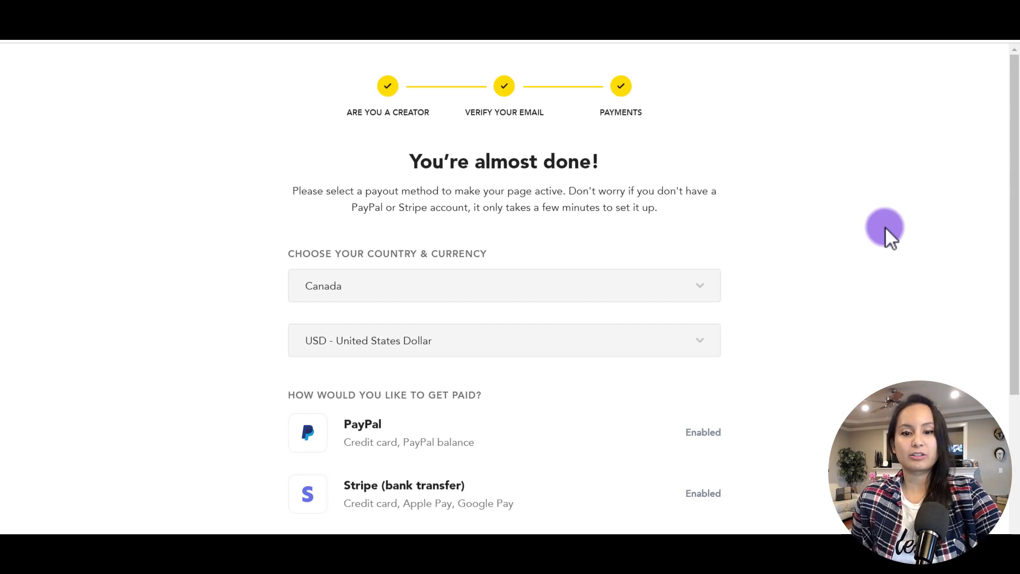
Complete the payouts step and continue to the Edit page dialog.
scroll(531, 453, down, 3)
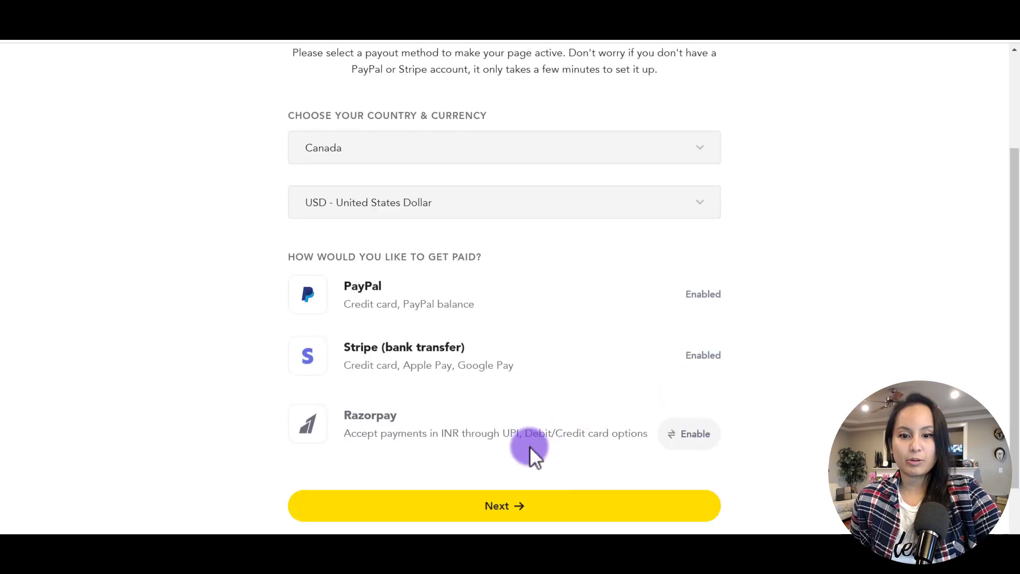
click(477, 520)
click(361, 234)
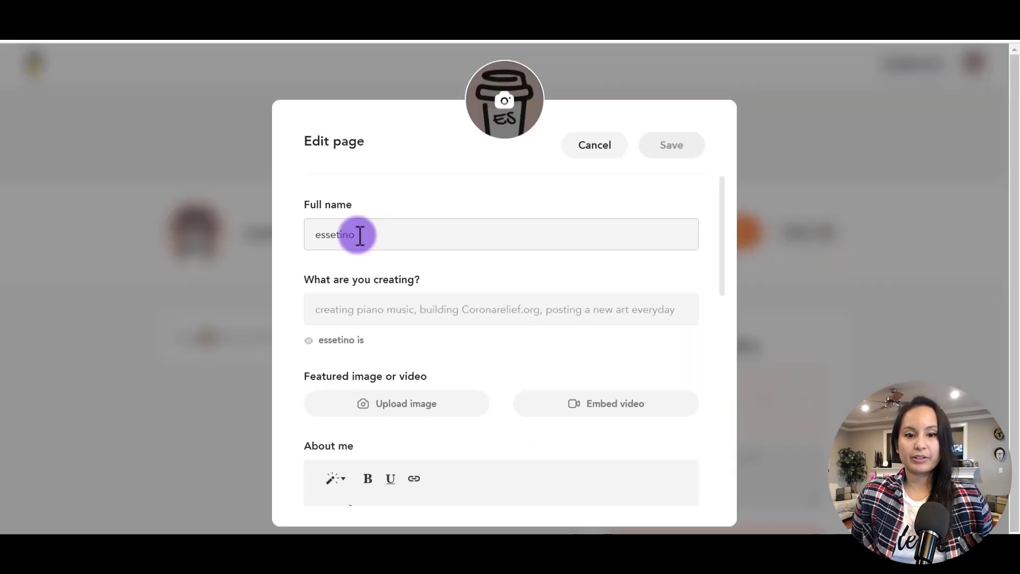
Clear the existing Full name and move down through the Edit page fields.
key(ctrl+a)
key(BackSpace)
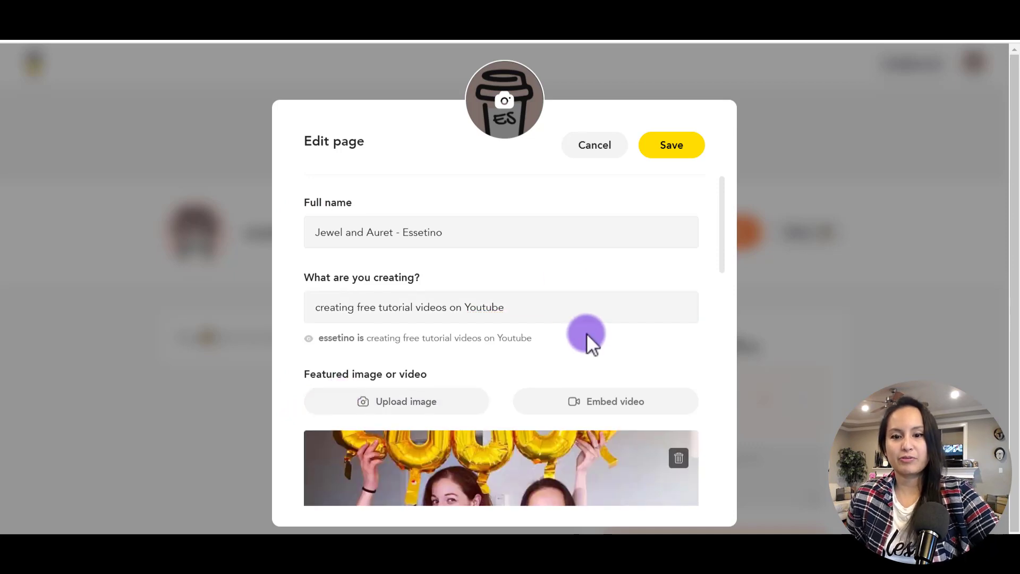
scroll(586, 333, down, 2)
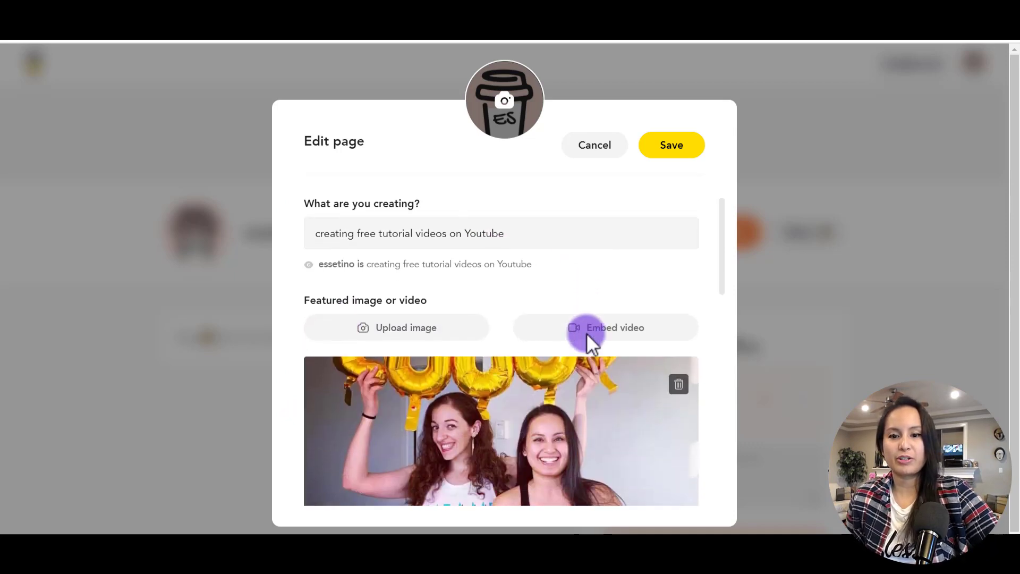
scroll(586, 333, down, 3)
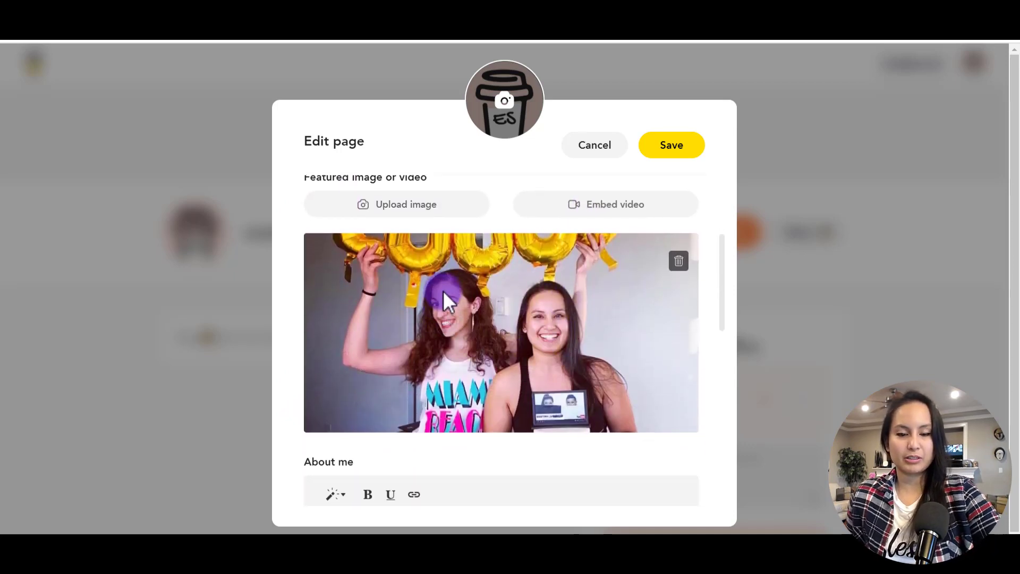
scroll(444, 291, down, 3)
scroll(445, 300, down, 1)
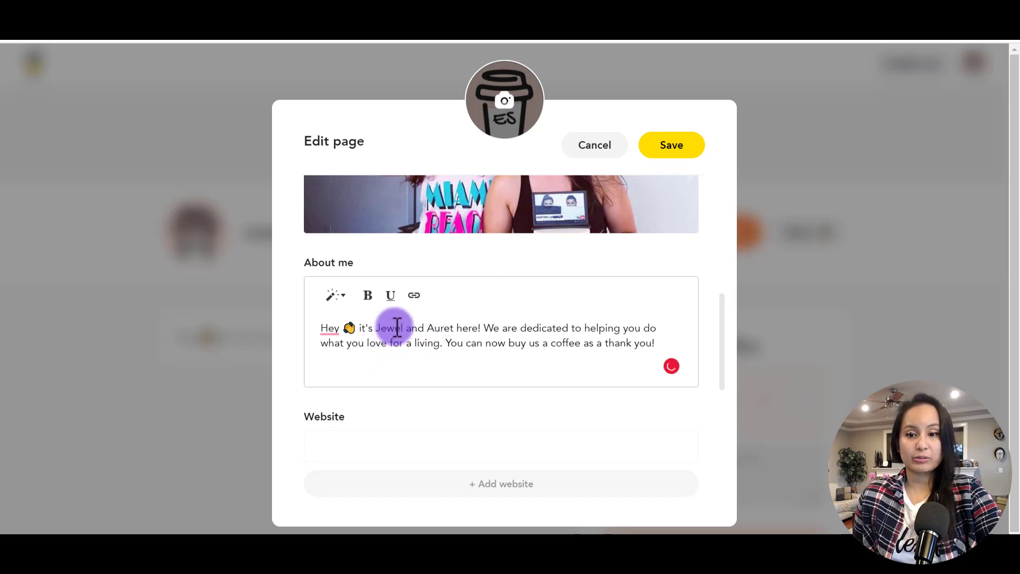
scroll(396, 326, down, 1)
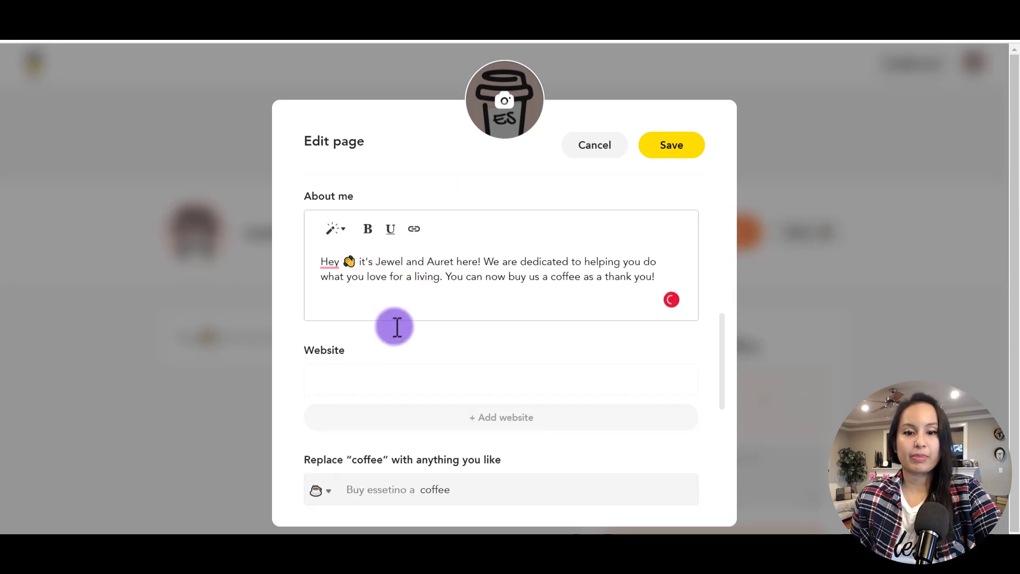
click(504, 386)
text(http://www.EssetinoArtists.com)
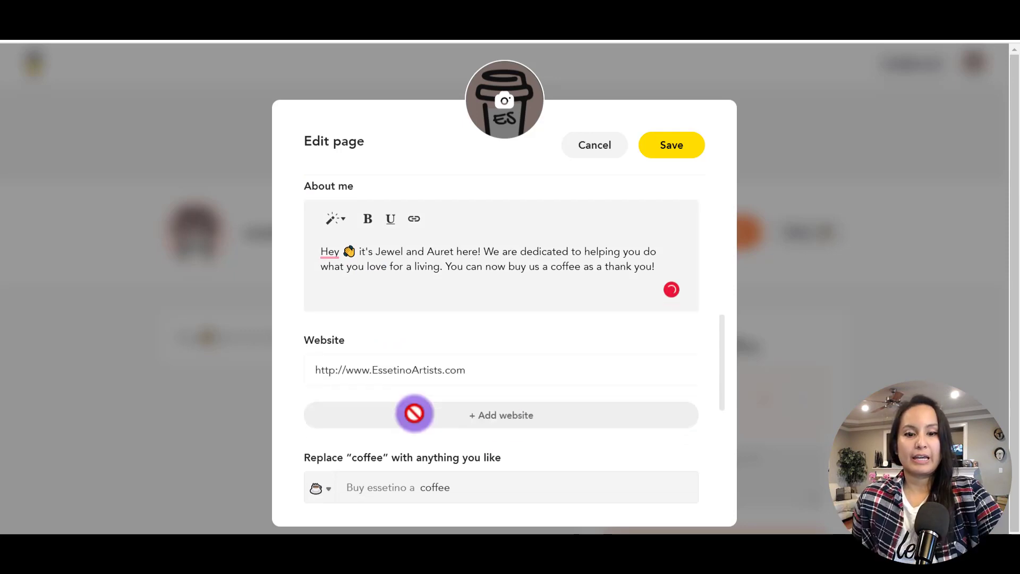
scroll(414, 413, down, 1)
scroll(416, 413, down, 1)
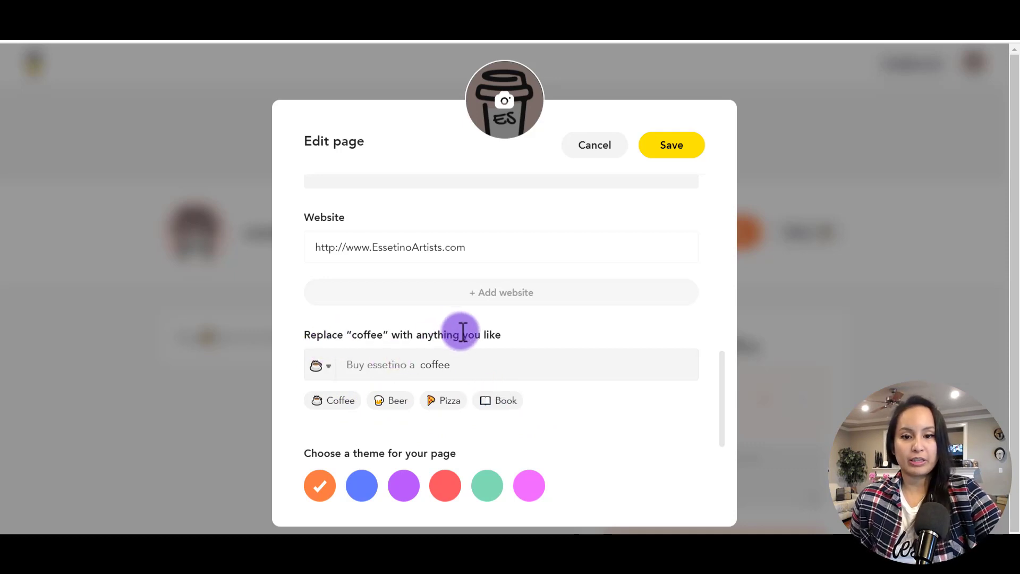
Browse the emoji choices but keep the coffee icon, then move down to the page theme options.
click(322, 366)
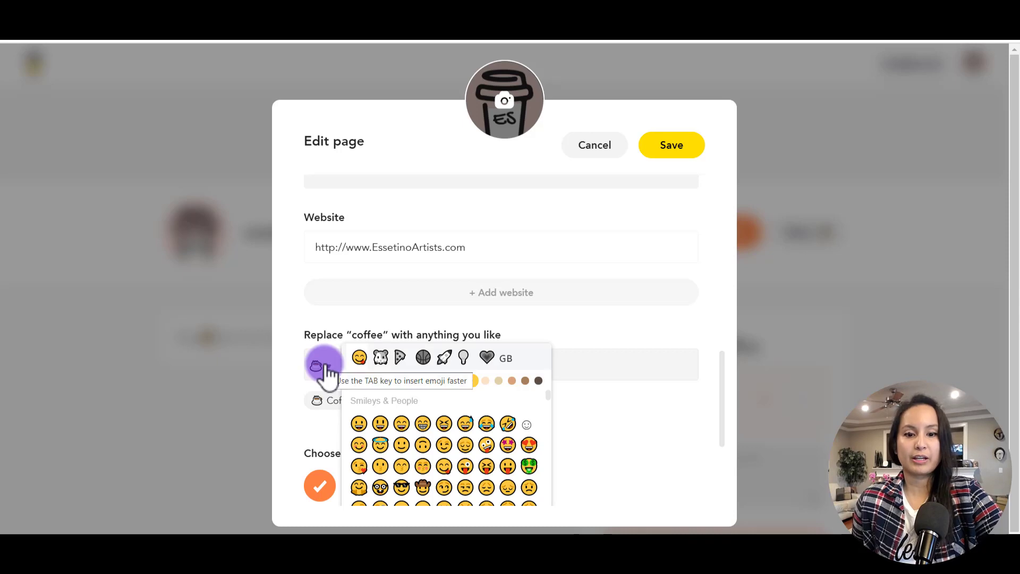
scroll(444, 442, down, 2)
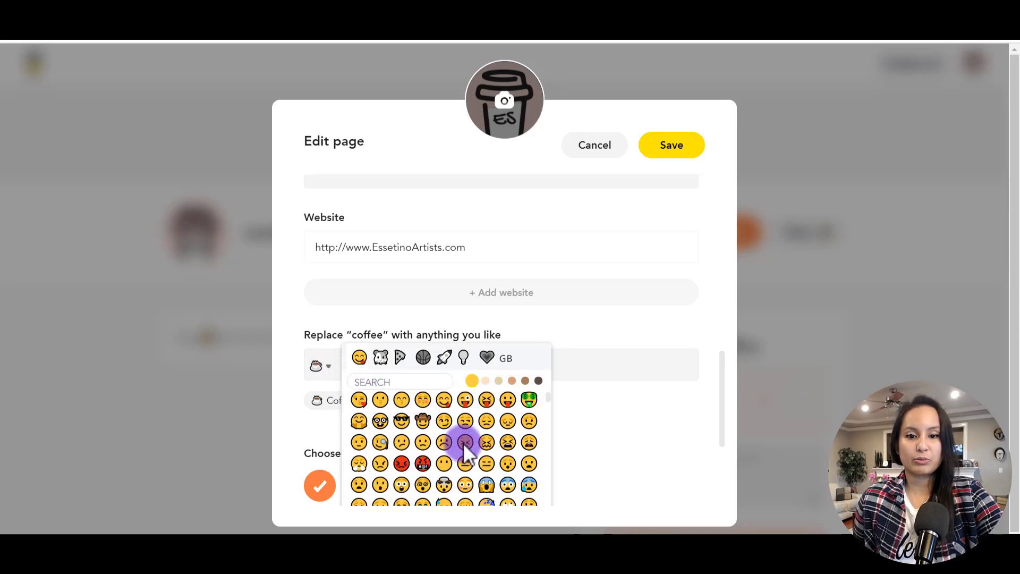
scroll(466, 450, down, 5)
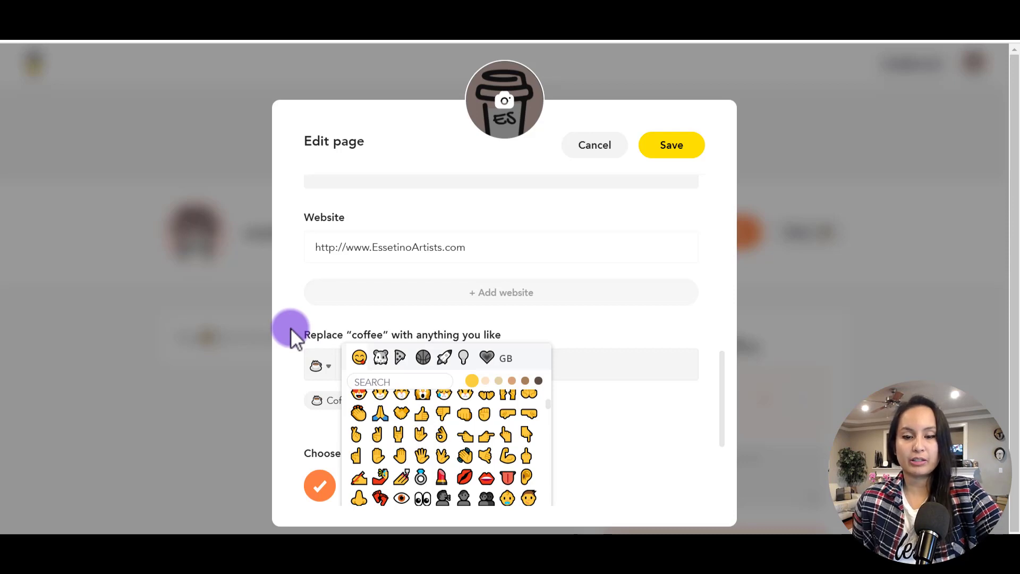
click(291, 329)
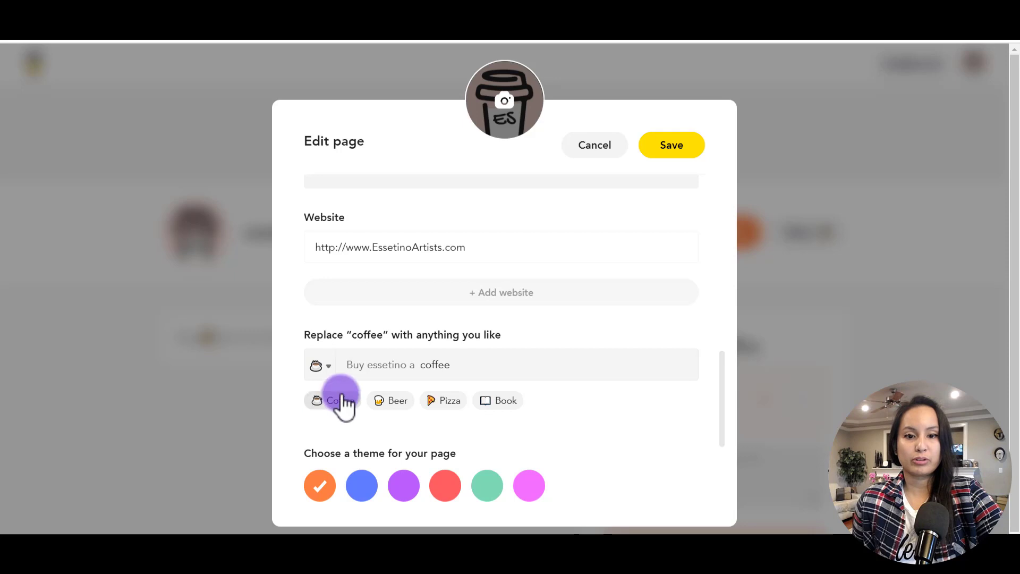
scroll(330, 390, down, 1)
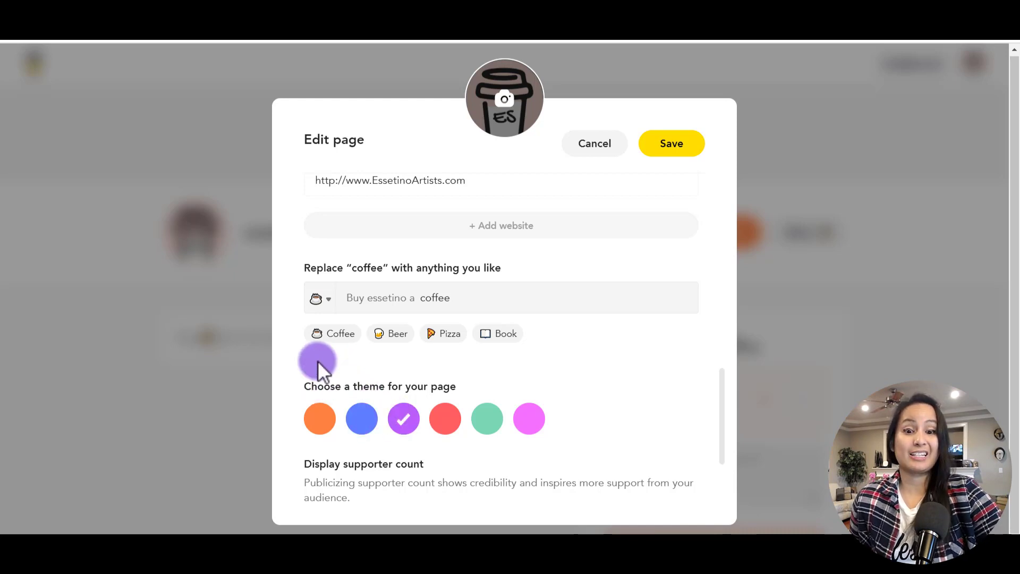
scroll(318, 362, down, 2)
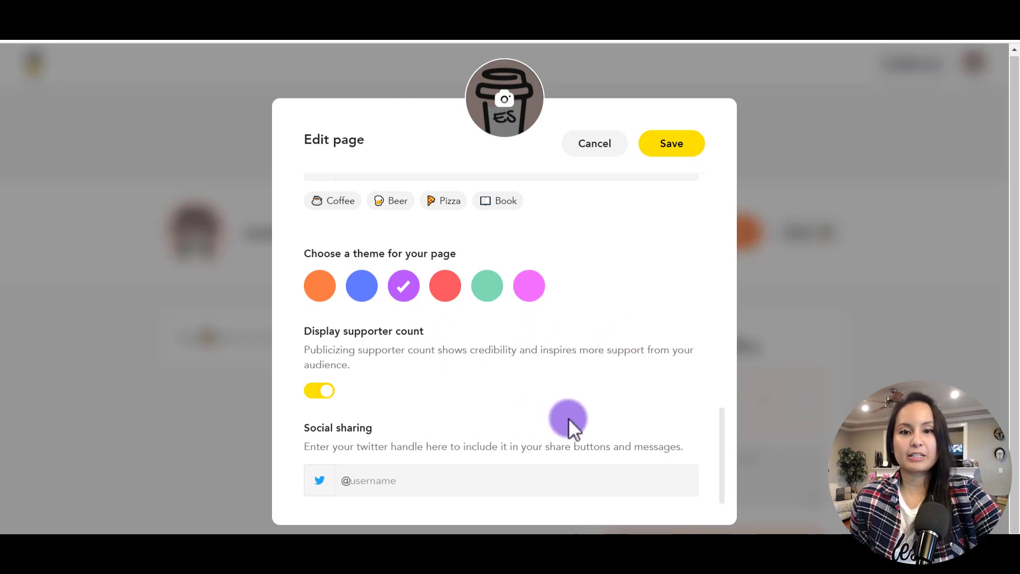
scroll(569, 418, up, 10)
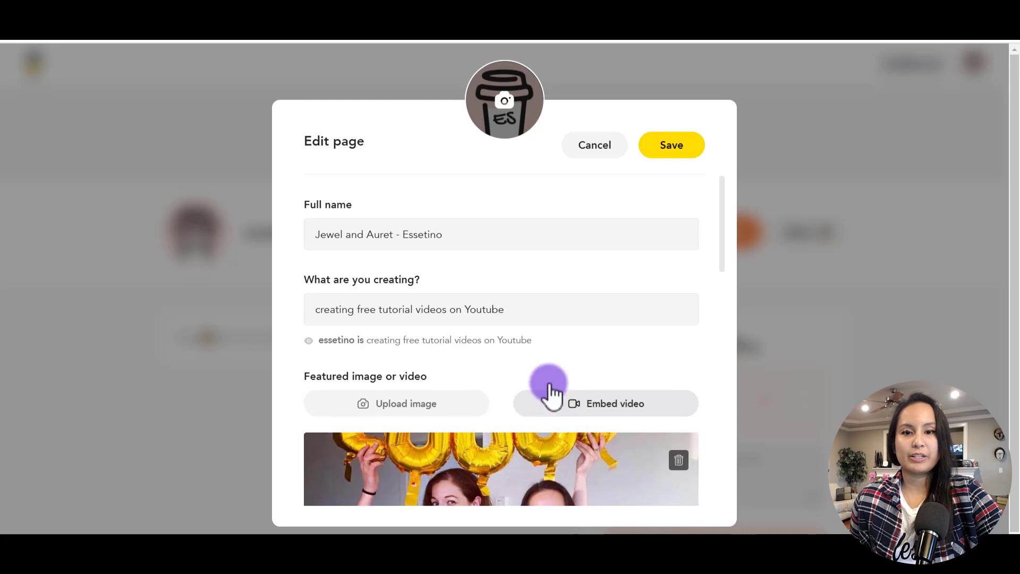
Pick a new profile photo from disk using the avatar's camera icon.
click(502, 105)
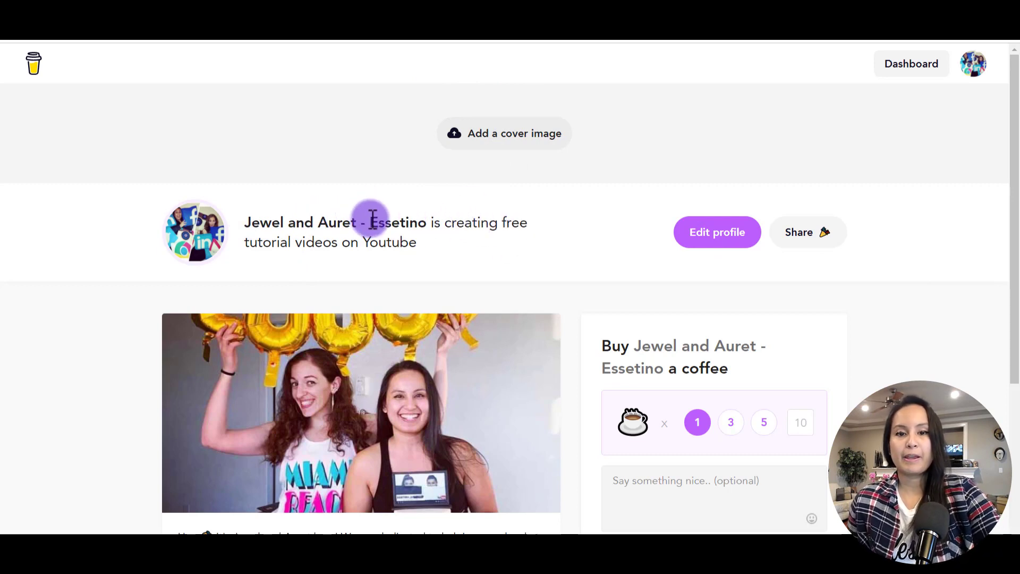
Review the live creator page and its $5 one-coffee support option.
scroll(417, 231, down, 3)
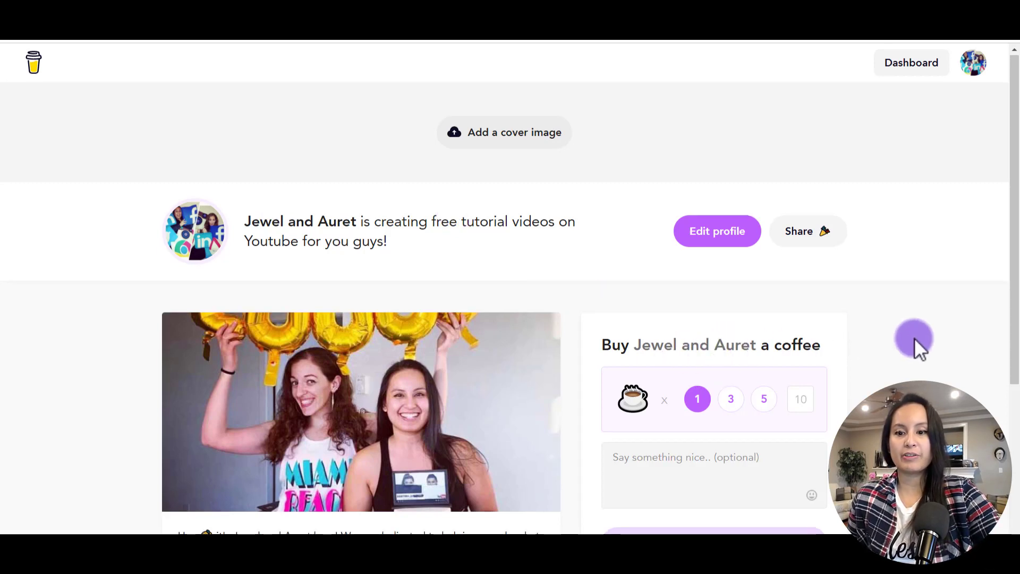
scroll(914, 338, down, 2)
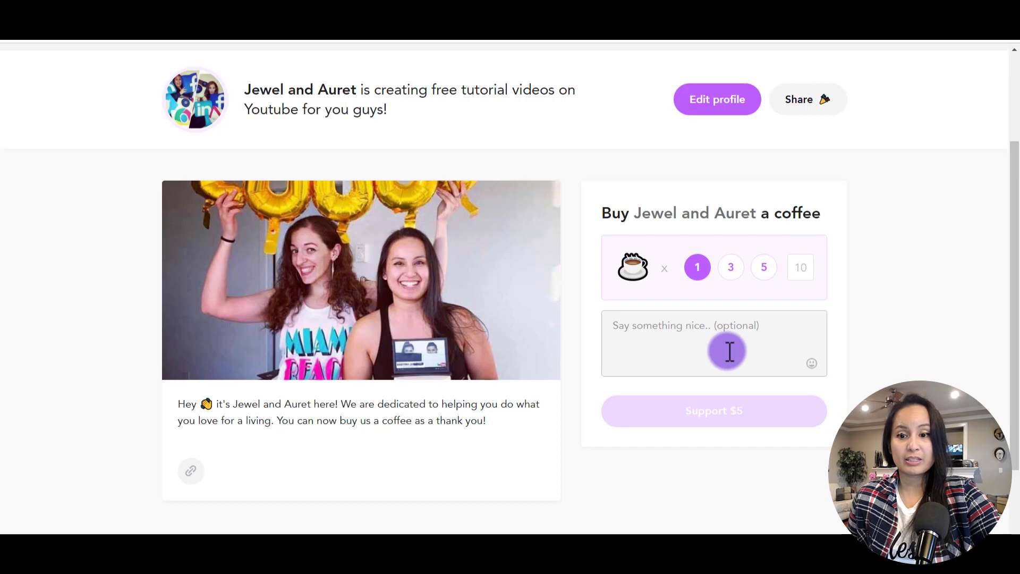
mouse_move(717, 410)
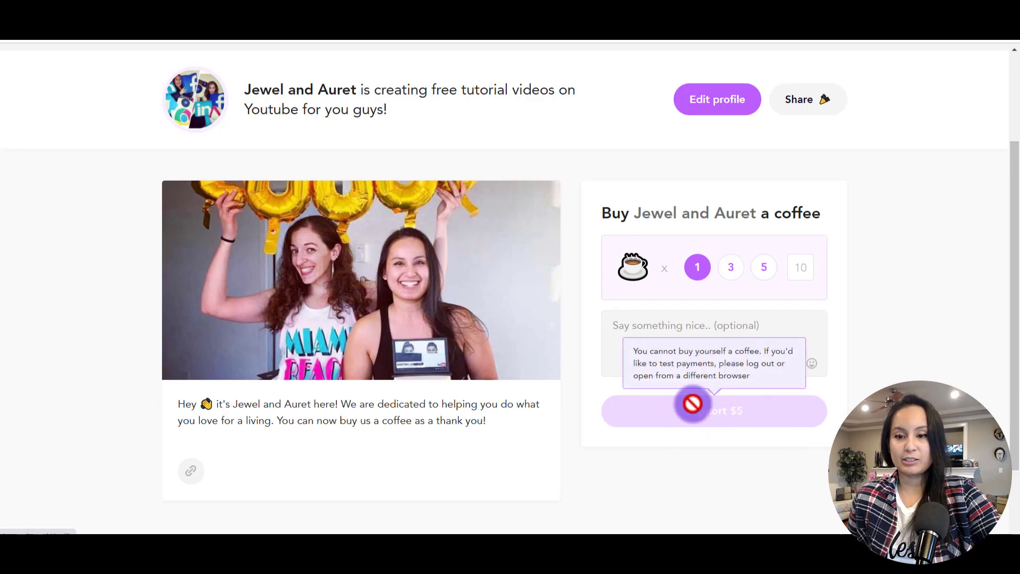
scroll(932, 308, up, 3)
scroll(932, 308, down, 5)
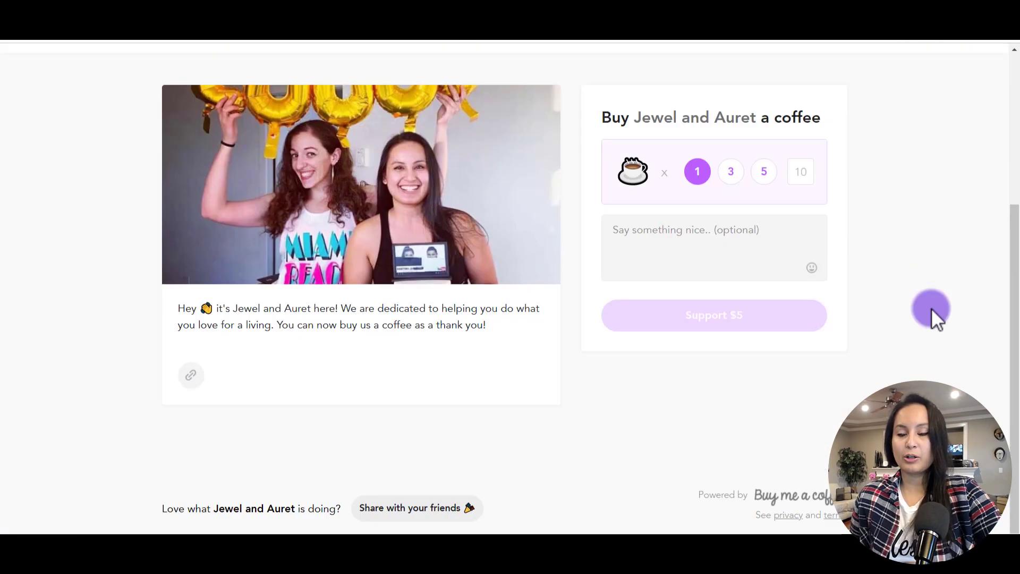
scroll(932, 308, up, 5)
scroll(932, 308, down, 1)
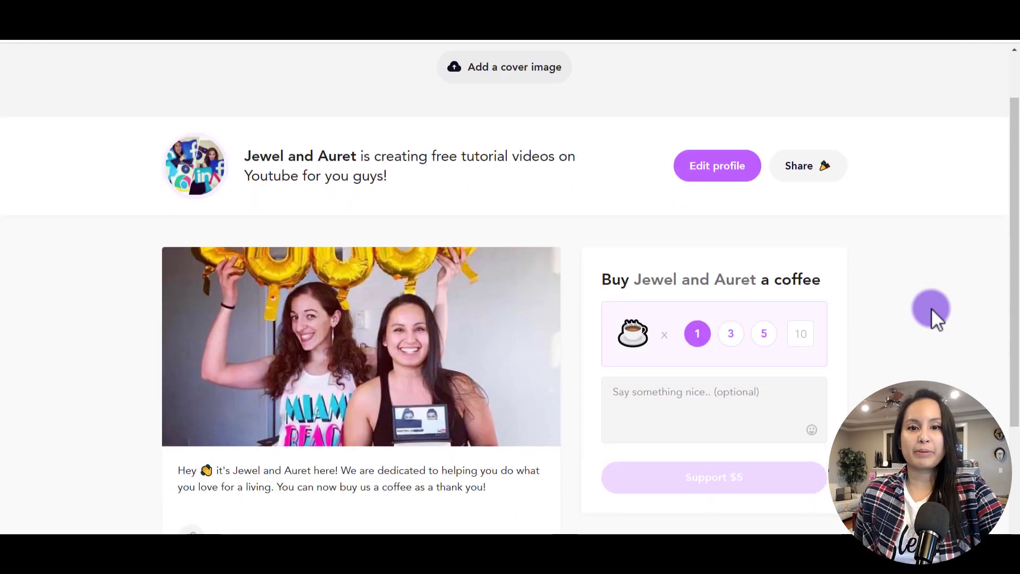